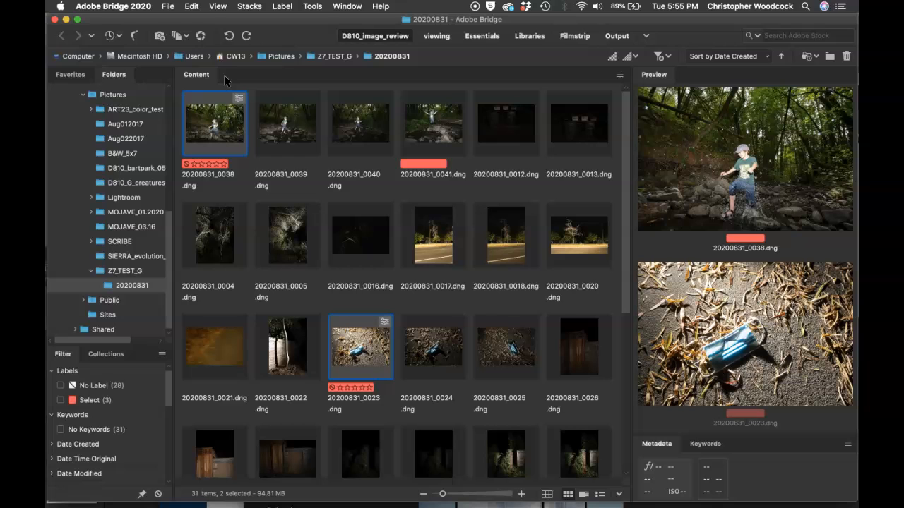
- Open the two selected photos in Camera Raw and start a new Adjustment Brush edit on 20200831_0038.dng
{"action": "key", "text": "super+r"}
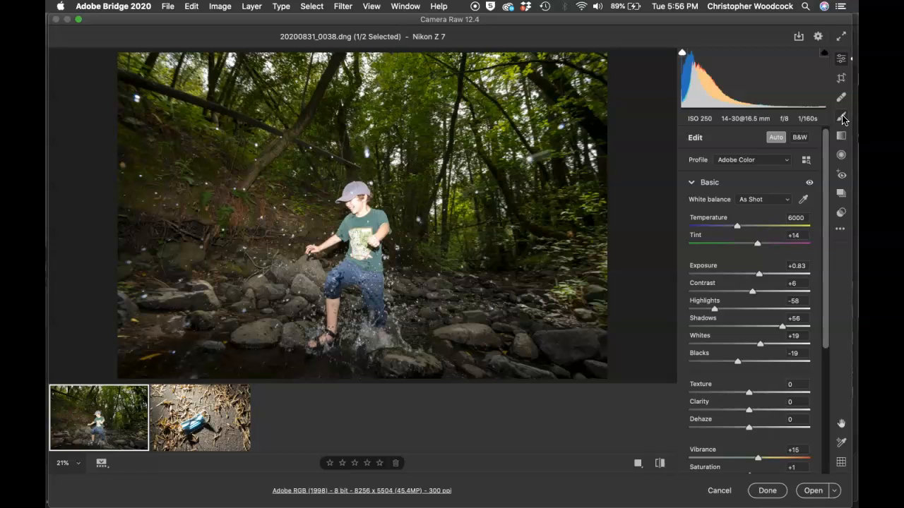
{"action": "left_click", "coordinate": [841, 117]}
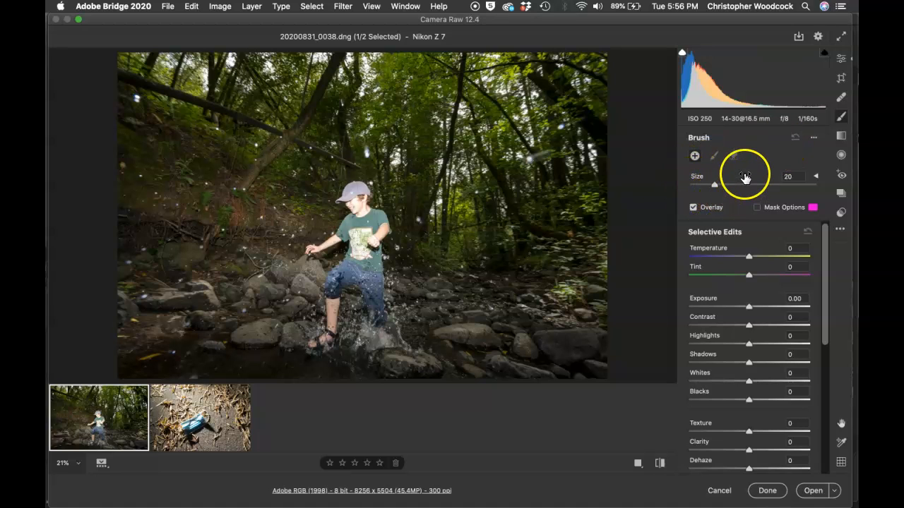
{"action": "left_click", "coordinate": [694, 157]}
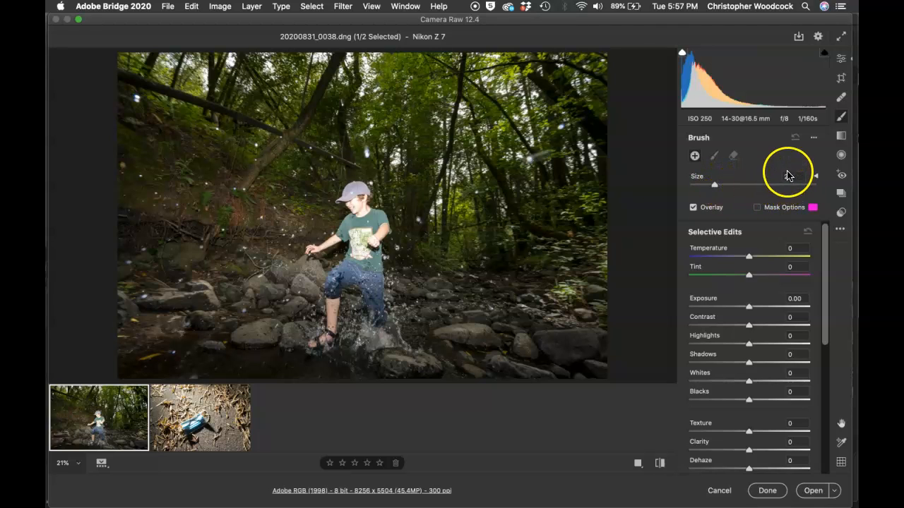
- Set the brush's feather to 68 and its flow to 32
{"action": "left_click", "coordinate": [815, 176]}
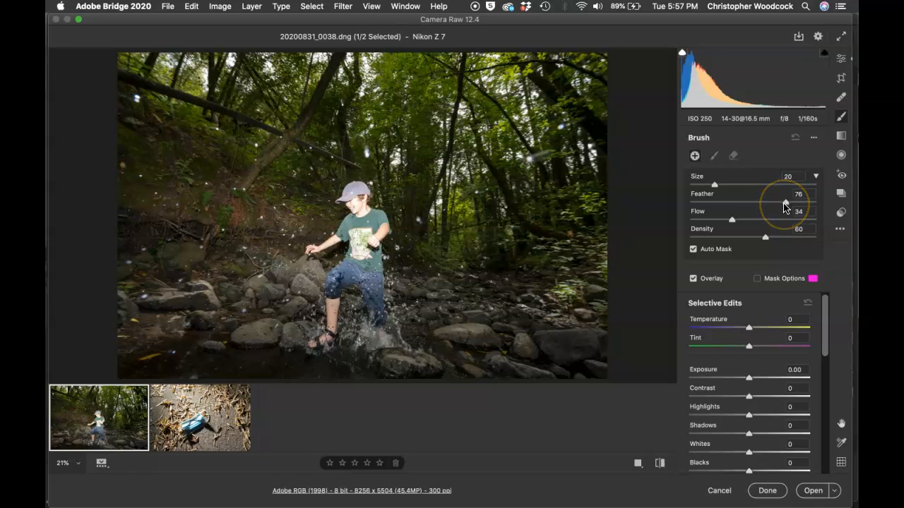
{"action": "left_click_drag", "start_coordinate": [785, 205], "coordinate": [774, 204]}
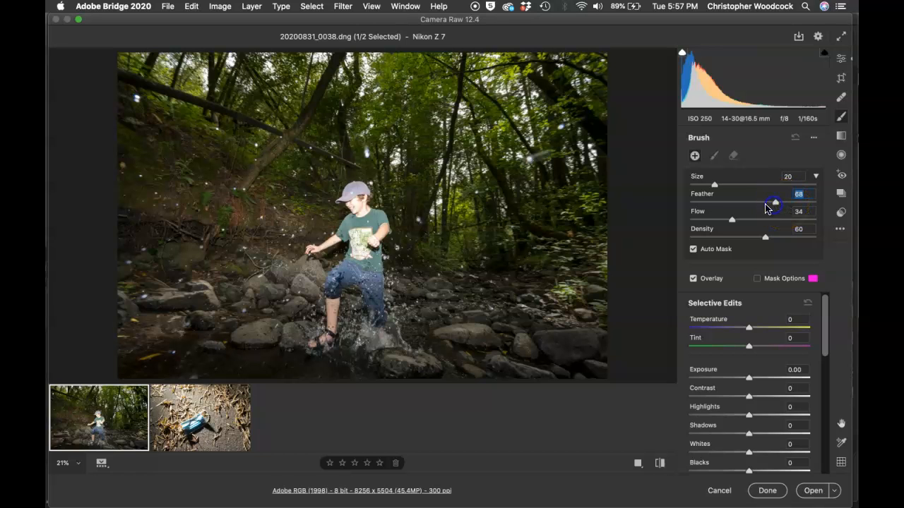
{"action": "left_click", "coordinate": [338, 237]}
{"action": "left_click_drag", "start_coordinate": [730, 222], "coordinate": [729, 222]}
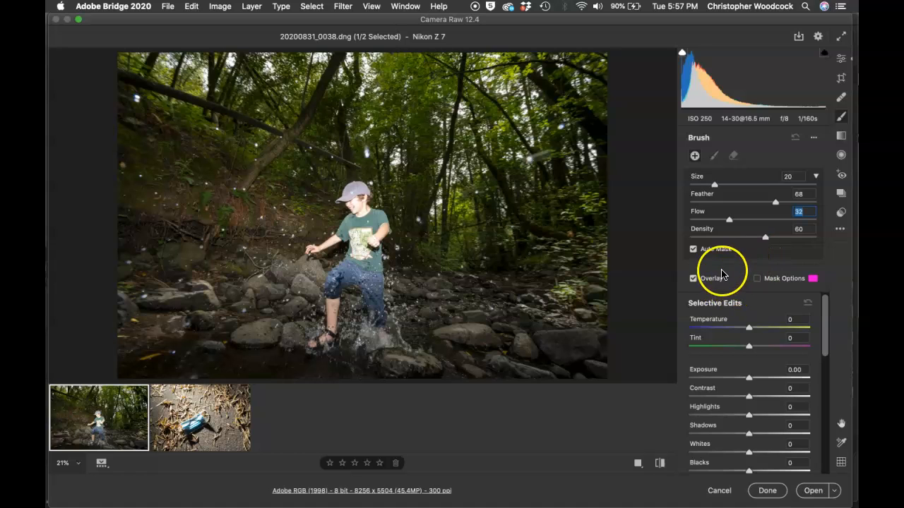
{"action": "left_click", "coordinate": [815, 178]}
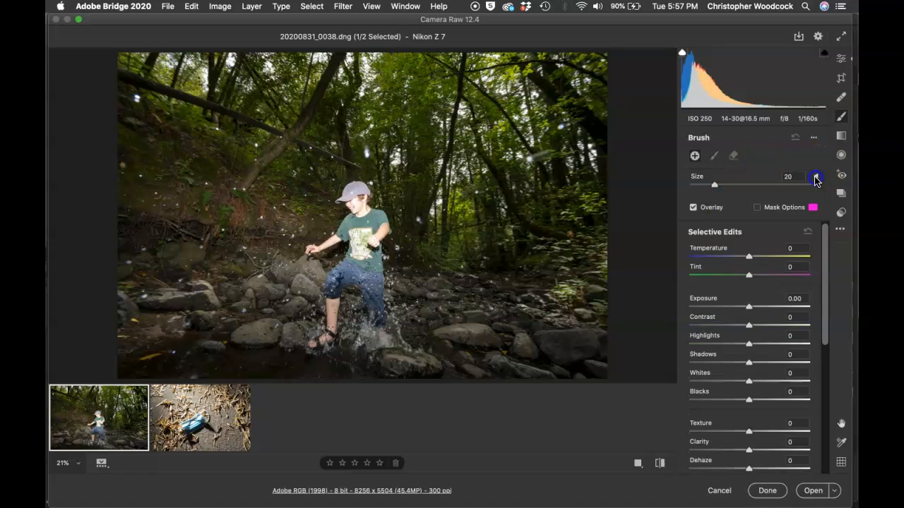
- Turn on the mask overlay and set the brush adjustment to exposure -1.30 and highlights -27
{"action": "left_click", "coordinate": [757, 208]}
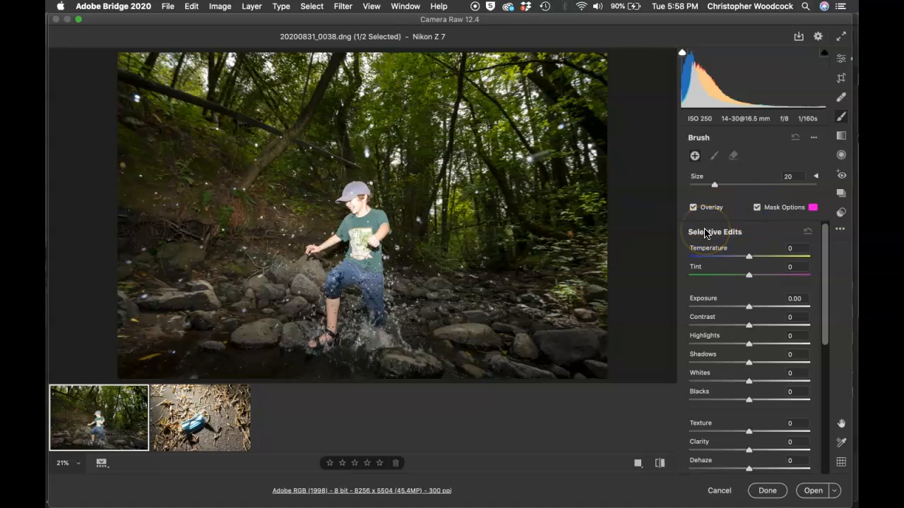
{"action": "left_click", "coordinate": [734, 308]}
{"action": "left_click_drag", "start_coordinate": [733, 308], "coordinate": [729, 311]}
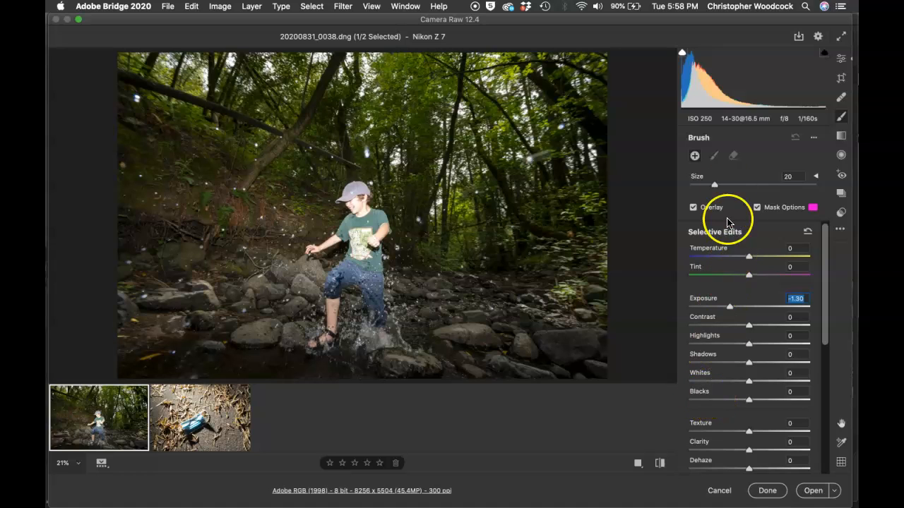
{"action": "mouse_move", "coordinate": [767, 95]}
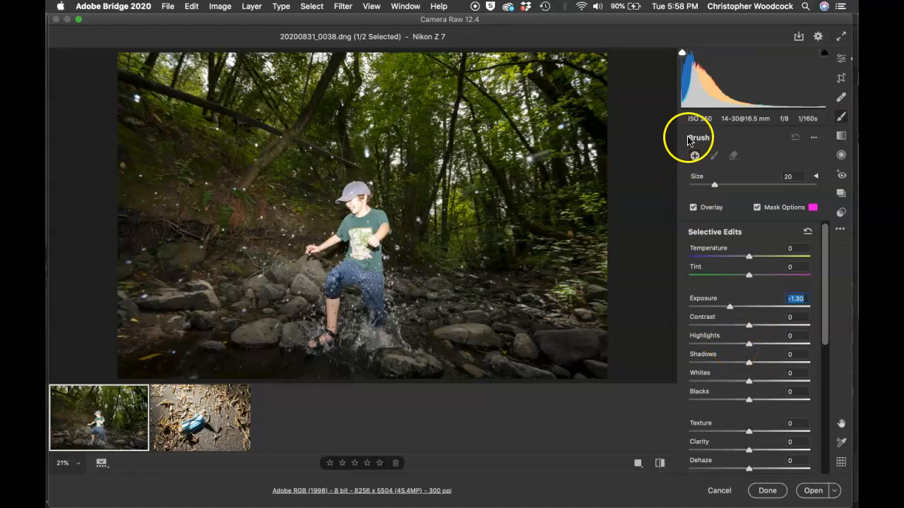
{"action": "mouse_move", "coordinate": [705, 102]}
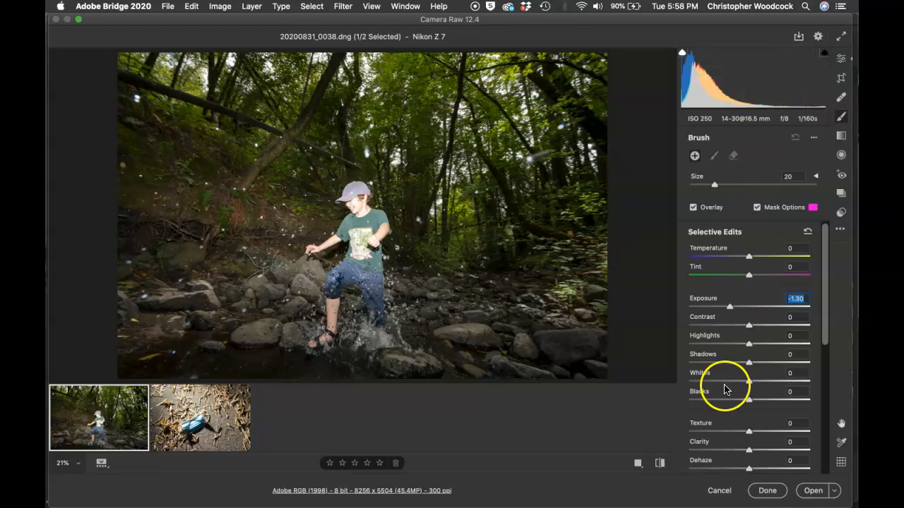
{"action": "left_click_drag", "start_coordinate": [749, 343], "coordinate": [733, 345]}
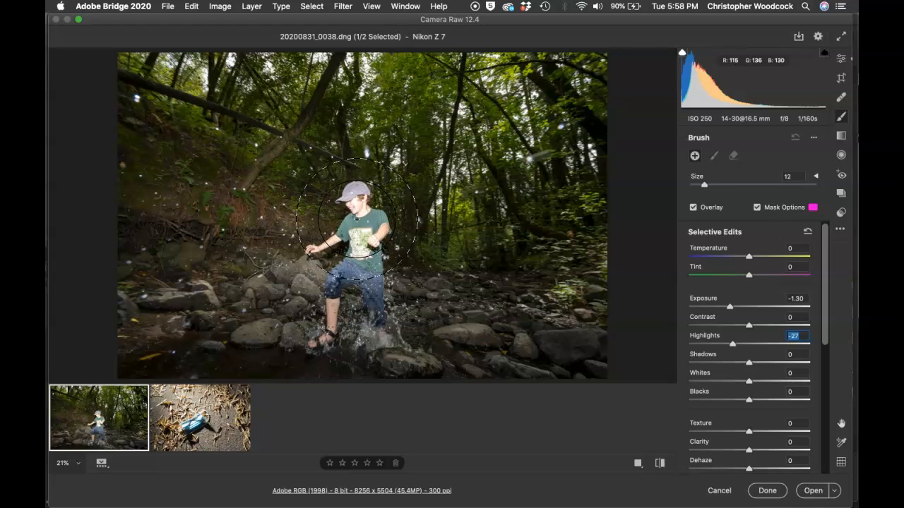
- Paint the darkening adjustment over the boy's face, arms, torso and legs with a size 9 brush
{"action": "mouse_move", "coordinate": [355, 219]}
{"action": "left_mouse_down"}
{"action": "mouse_move", "coordinate": [363, 205]}
{"action": "mouse_move", "coordinate": [360, 238]}
{"action": "mouse_move", "coordinate": [355, 200]}
{"action": "mouse_move", "coordinate": [355, 211]}
{"action": "left_mouse_up"}
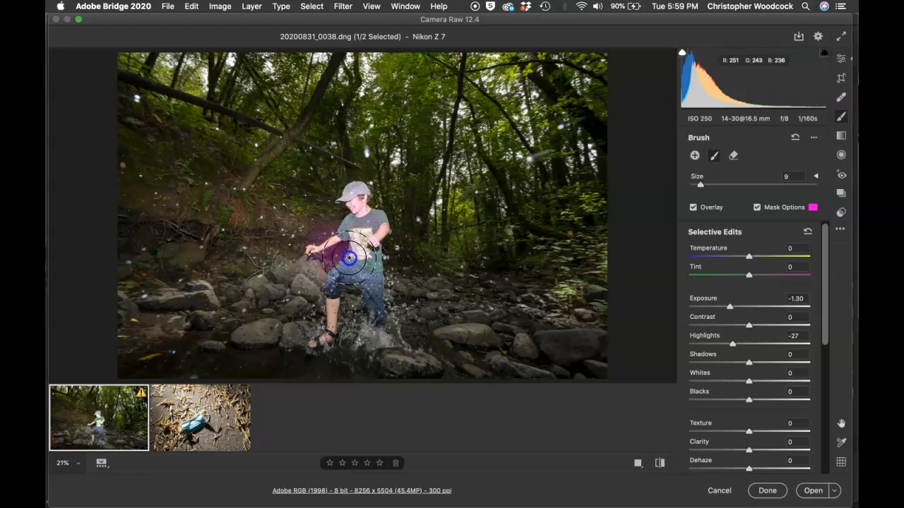
{"action": "mouse_move", "coordinate": [371, 266]}
{"action": "left_mouse_down"}
{"action": "mouse_move", "coordinate": [347, 282]}
{"action": "mouse_move", "coordinate": [329, 327]}
{"action": "left_mouse_up"}
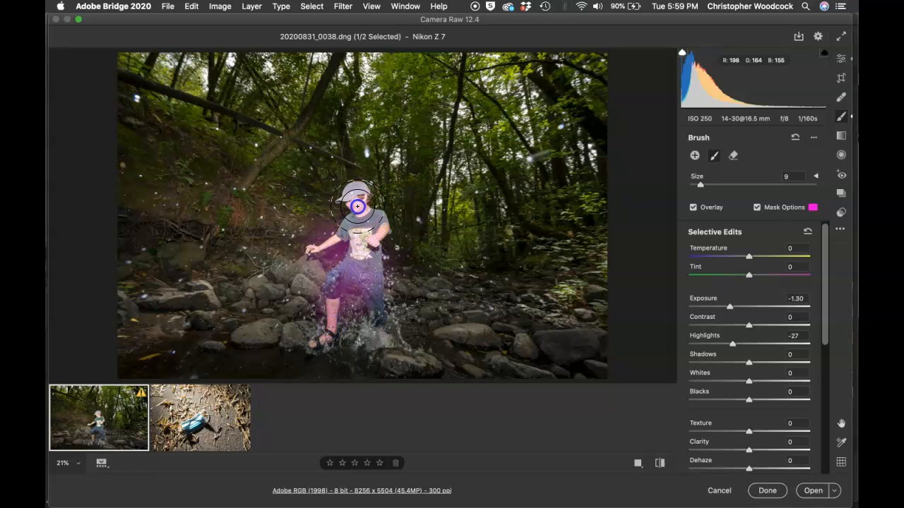
{"action": "left_click_drag", "start_coordinate": [374, 248], "coordinate": [373, 300]}
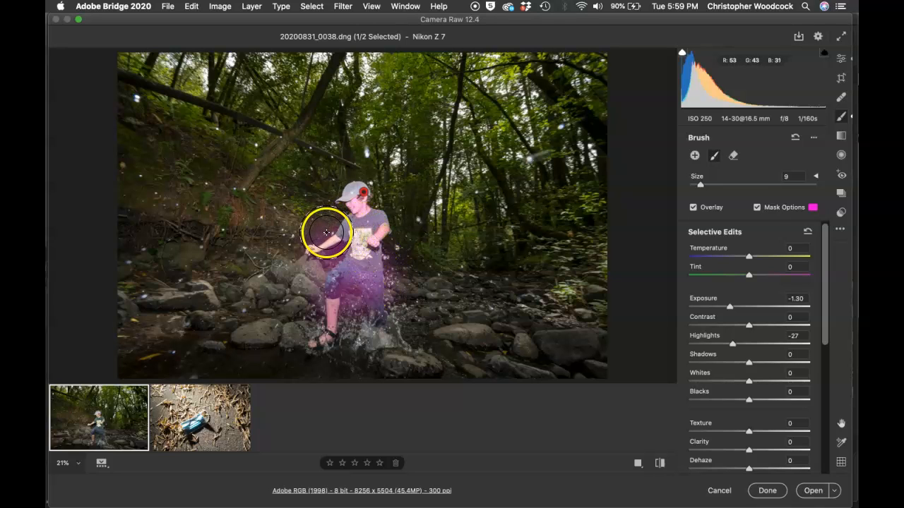
{"action": "mouse_move", "coordinate": [311, 241]}
{"action": "left_mouse_down"}
{"action": "mouse_move", "coordinate": [330, 253]}
{"action": "mouse_move", "coordinate": [377, 262]}
{"action": "mouse_move", "coordinate": [392, 221]}
{"action": "mouse_move", "coordinate": [377, 207]}
{"action": "mouse_move", "coordinate": [391, 231]}
{"action": "left_mouse_up"}
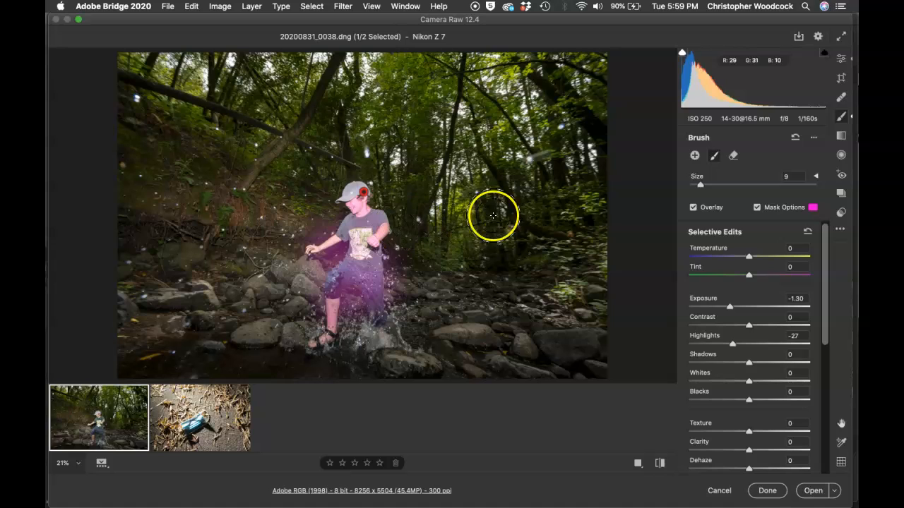
- Hide the mask overlay and set the boy's brush adjustment to exposure -0.85 and highlights -16
{"action": "left_click", "coordinate": [757, 207]}
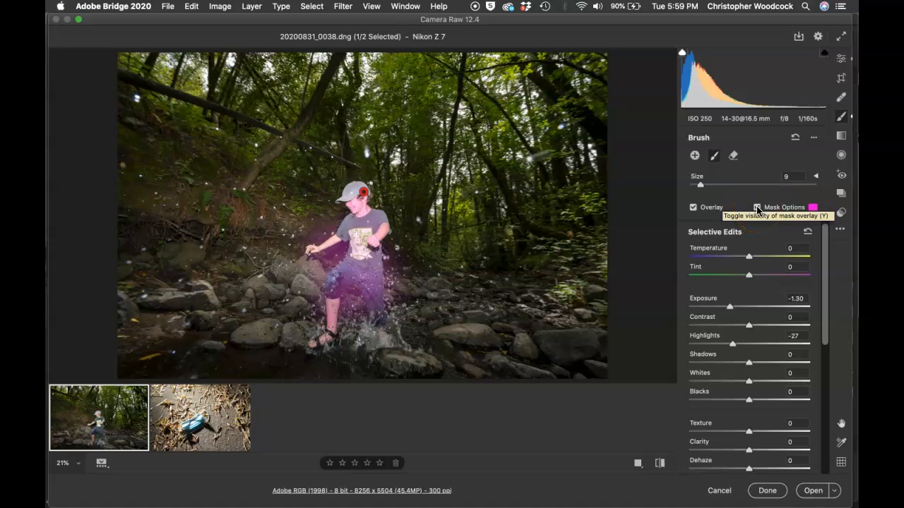
{"action": "left_click", "coordinate": [757, 208]}
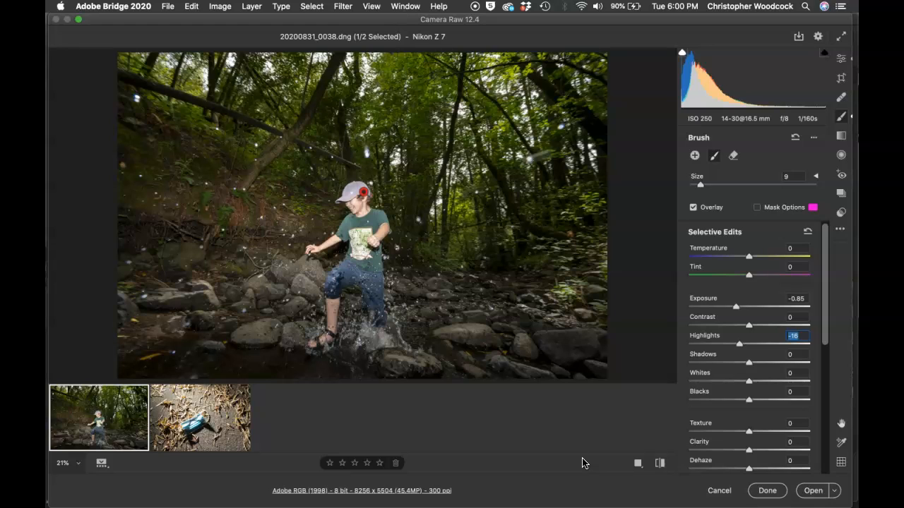
- Delete the boy's brush adjustment and undo the deletion, doing both twice
{"action": "key", "text": "Delete"}
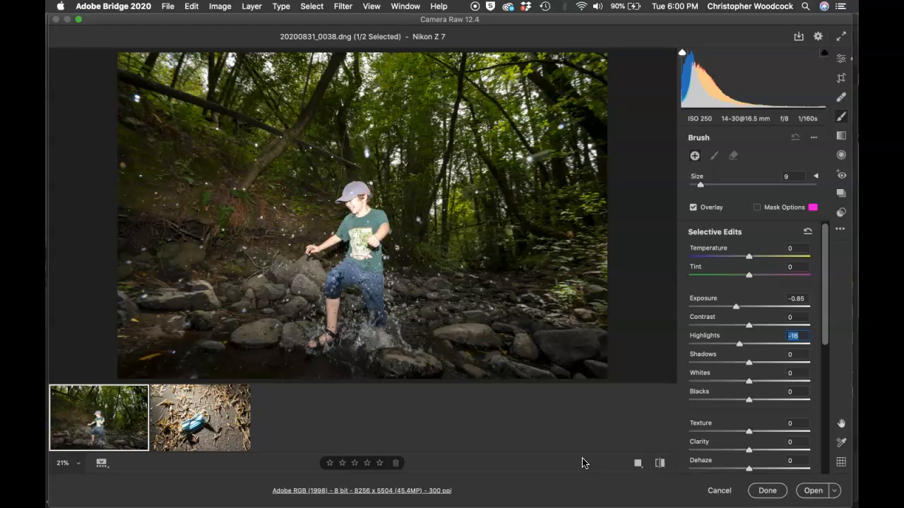
{"action": "key", "text": "super+z"}
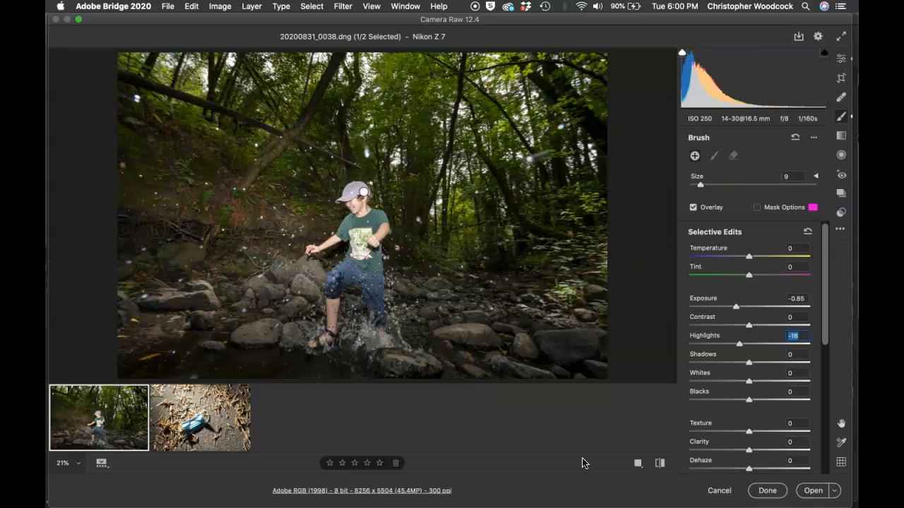
{"action": "key", "text": "Delete"}
{"action": "key", "text": "super+z"}
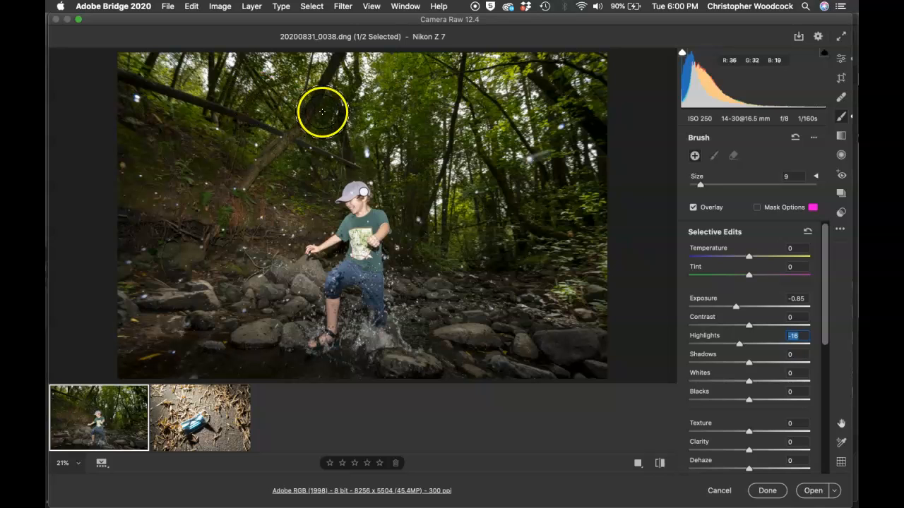
- Paint a trial brush spot on the trees to the right of the boy, select its pin and delete it
{"action": "left_click", "coordinate": [549, 168]}
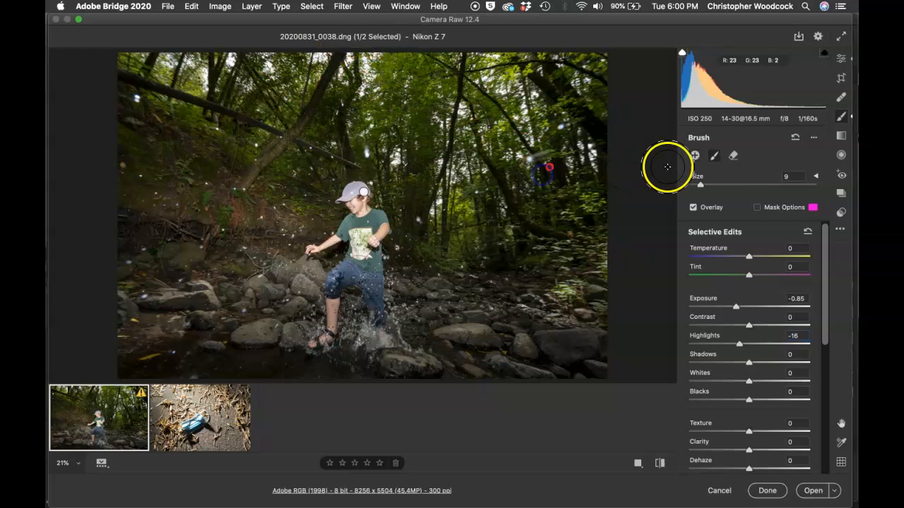
{"action": "left_click", "coordinate": [695, 156]}
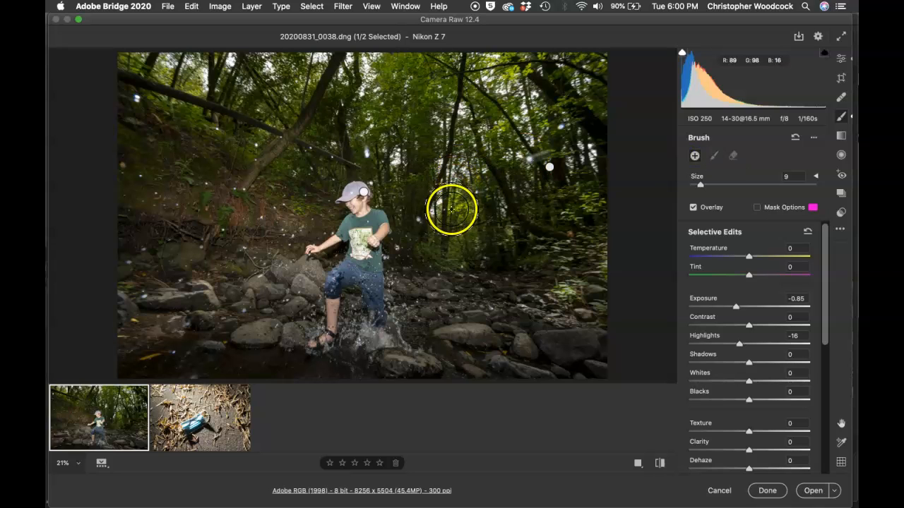
{"action": "mouse_move", "coordinate": [548, 168]}
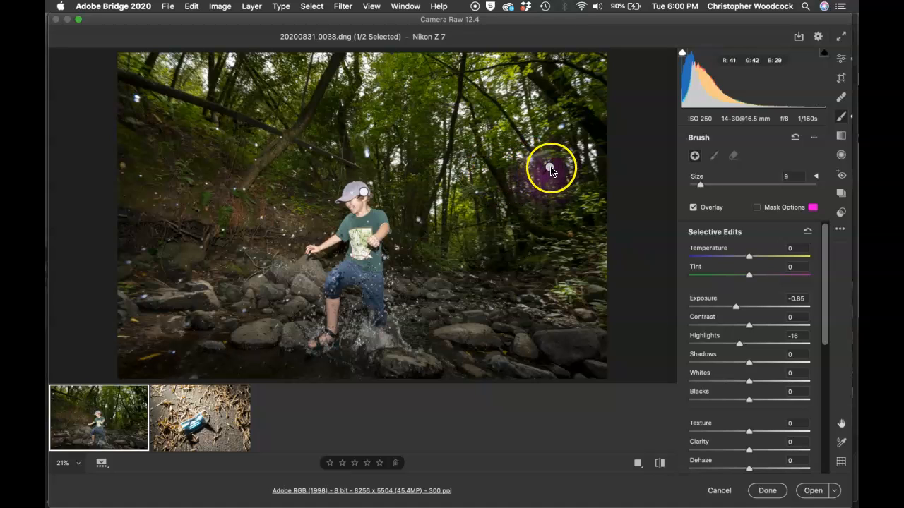
{"action": "left_click", "coordinate": [551, 169]}
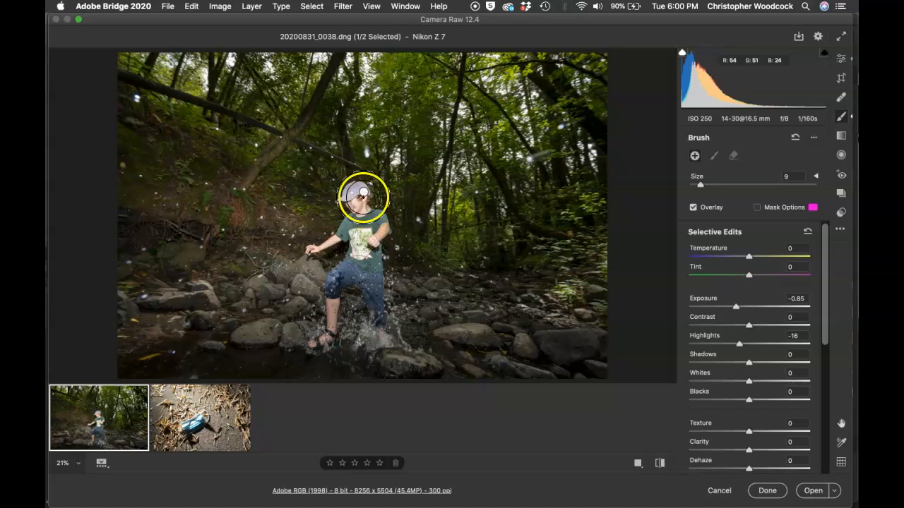
- Select the boy's brush adjustment and set its contrast to +12
{"action": "left_click", "coordinate": [362, 196]}
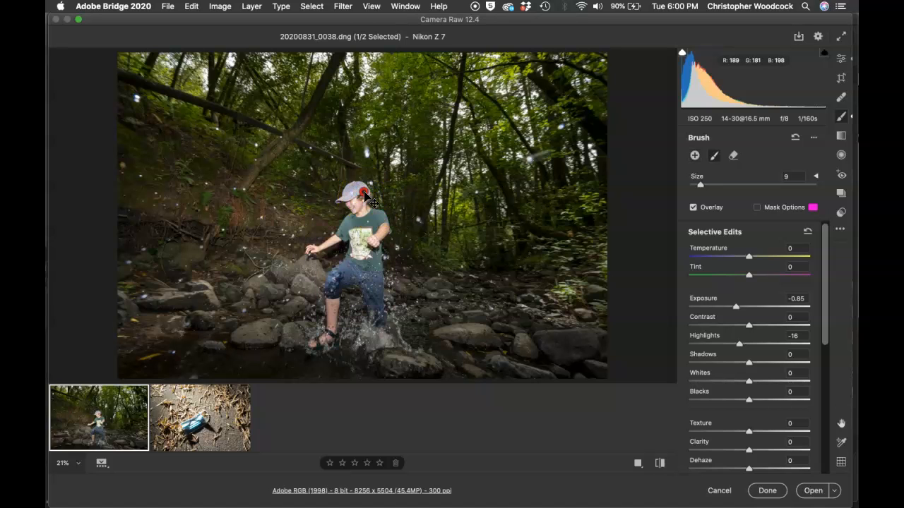
{"action": "left_click", "coordinate": [756, 325]}
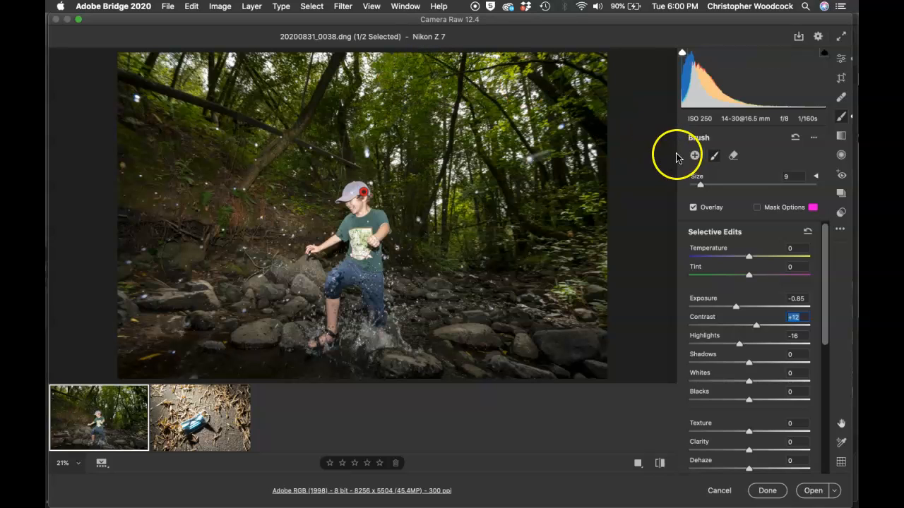
- Paint a new brush adjustment over the upper trees and the rocky foreground at size 16, and check its mask overlay
{"action": "left_click", "coordinate": [694, 156]}
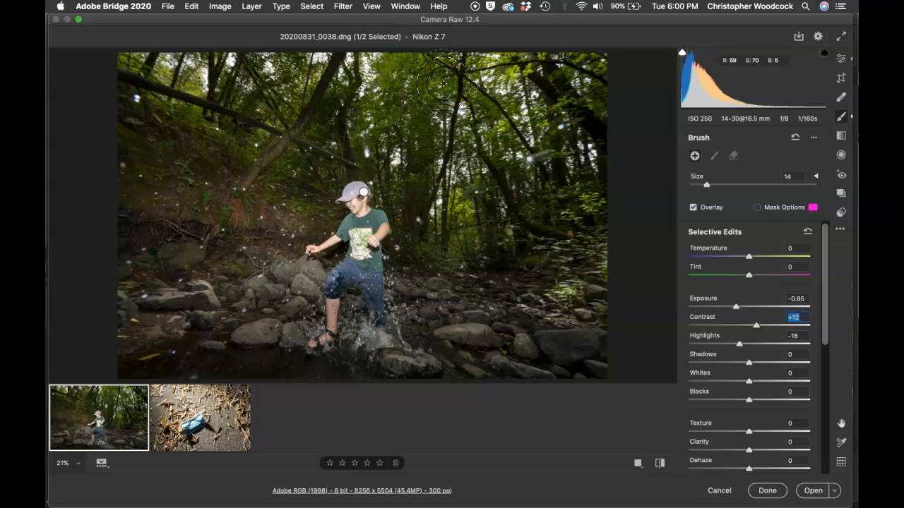
{"action": "mouse_move", "coordinate": [493, 84]}
{"action": "left_mouse_down"}
{"action": "mouse_move", "coordinate": [500, 84]}
{"action": "mouse_move", "coordinate": [497, 42]}
{"action": "mouse_move", "coordinate": [494, 52]}
{"action": "left_mouse_up"}
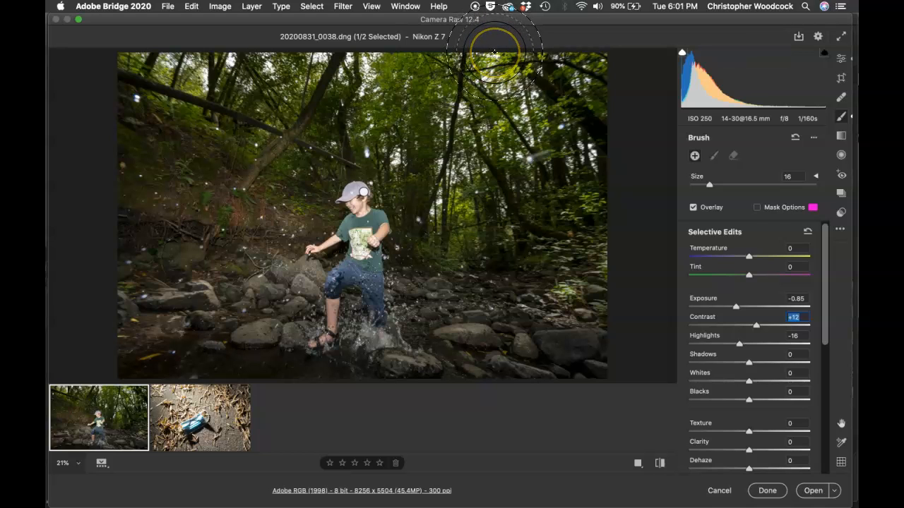
{"action": "mouse_move", "coordinate": [494, 51]}
{"action": "left_mouse_down"}
{"action": "mouse_move", "coordinate": [492, 79]}
{"action": "mouse_move", "coordinate": [152, 78]}
{"action": "mouse_move", "coordinate": [248, 308]}
{"action": "mouse_move", "coordinate": [276, 346]}
{"action": "mouse_move", "coordinate": [283, 306]}
{"action": "mouse_move", "coordinate": [202, 298]}
{"action": "mouse_move", "coordinate": [111, 323]}
{"action": "left_mouse_up"}
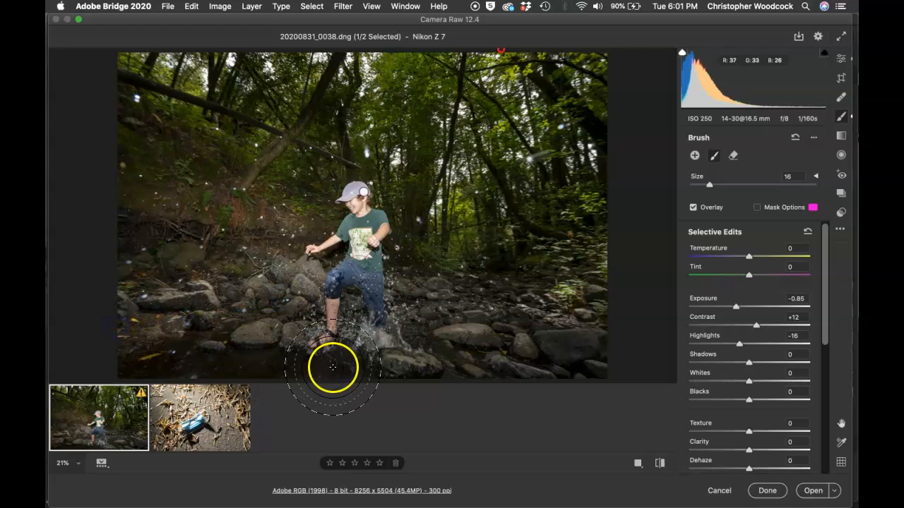
{"action": "left_click_drag", "start_coordinate": [434, 318], "coordinate": [528, 334]}
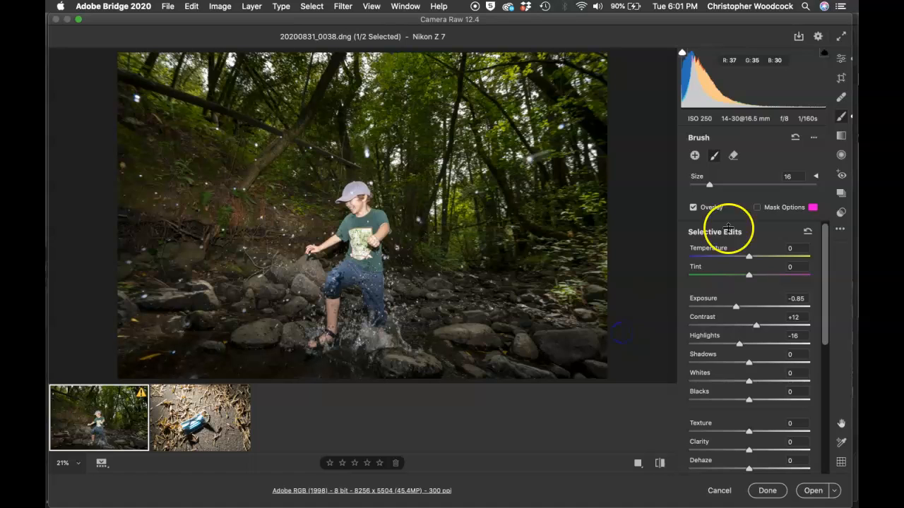
{"action": "left_click", "coordinate": [756, 208]}
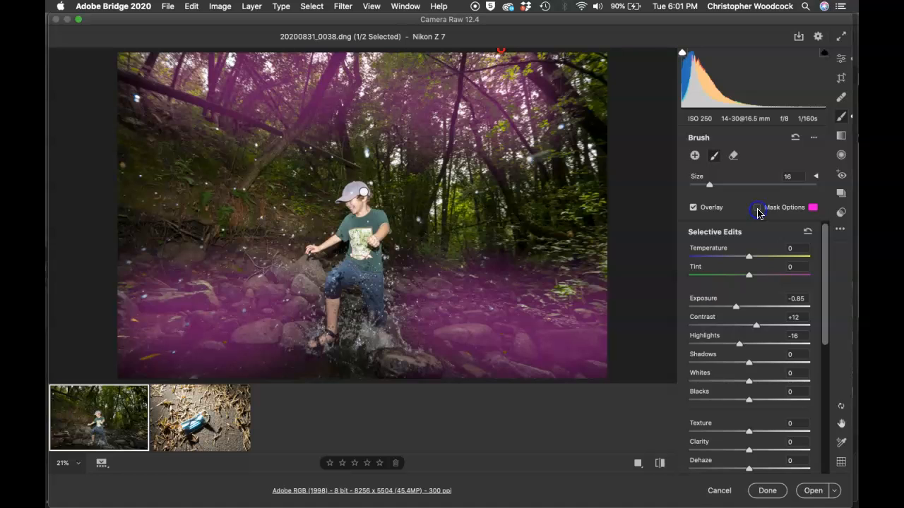
{"action": "left_click", "coordinate": [756, 207]}
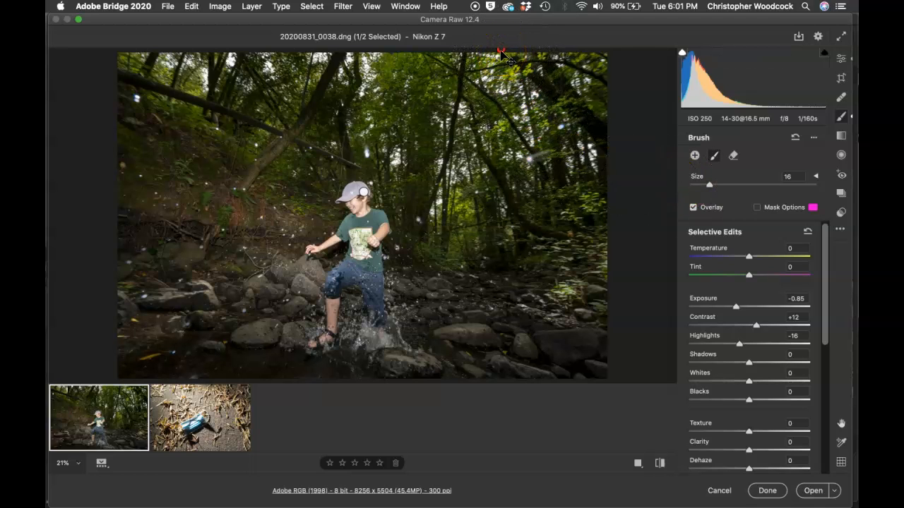
- Select the boy's adjustment and set the brush to size 12, flow 28 and density 32
{"action": "left_click", "coordinate": [364, 194]}
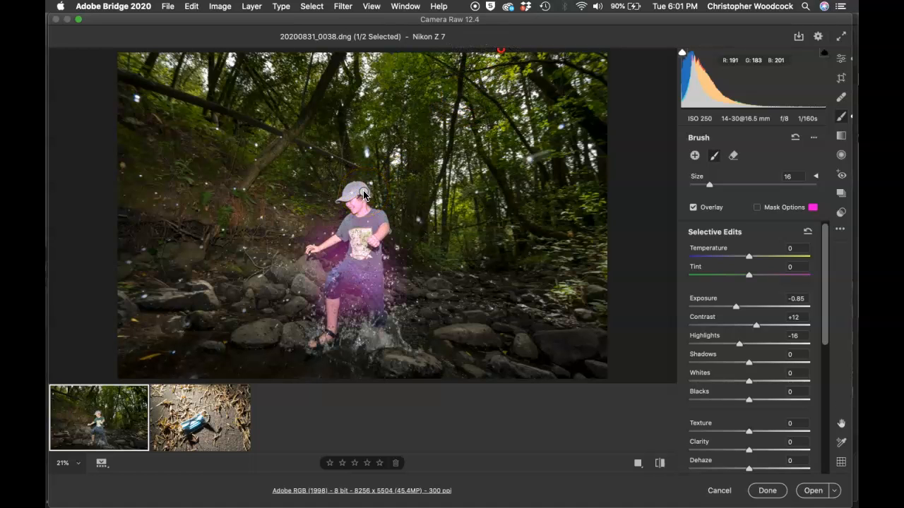
{"action": "left_click", "coordinate": [363, 193]}
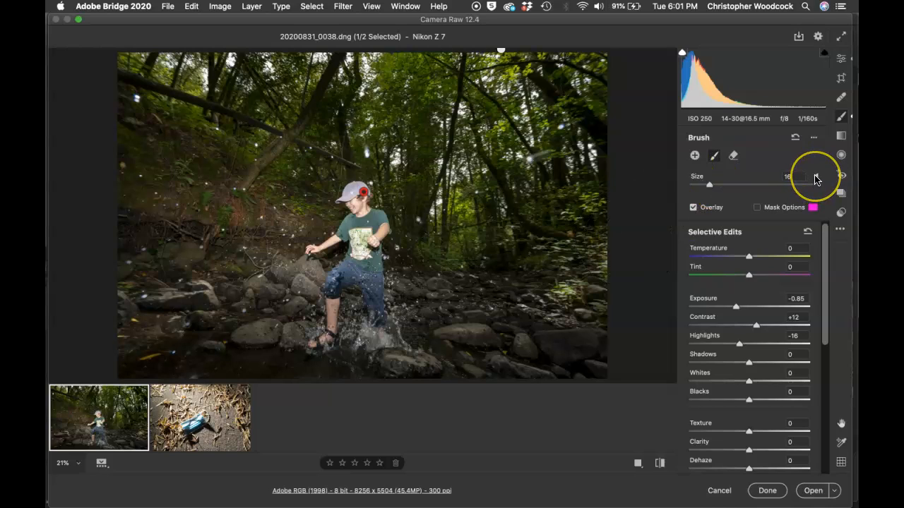
{"action": "left_click", "coordinate": [815, 178]}
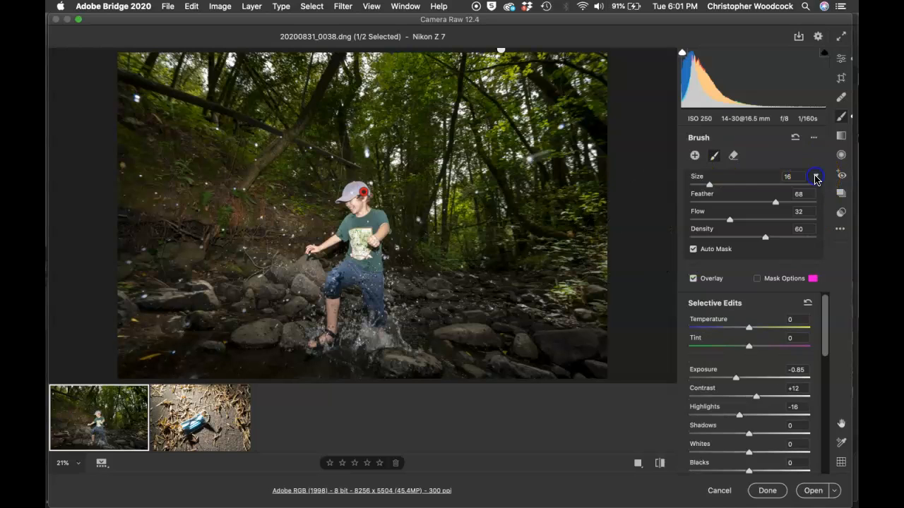
{"action": "left_click", "coordinate": [726, 182]}
{"action": "left_click", "coordinate": [696, 185]}
{"action": "left_click_drag", "start_coordinate": [697, 185], "coordinate": [704, 186]}
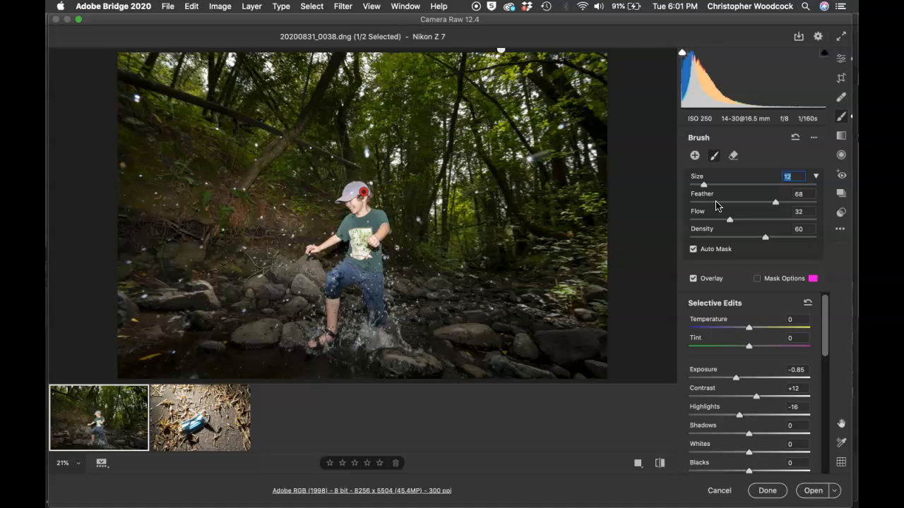
{"action": "left_click_drag", "start_coordinate": [729, 219], "coordinate": [721, 221]}
{"action": "left_click", "coordinate": [731, 238]}
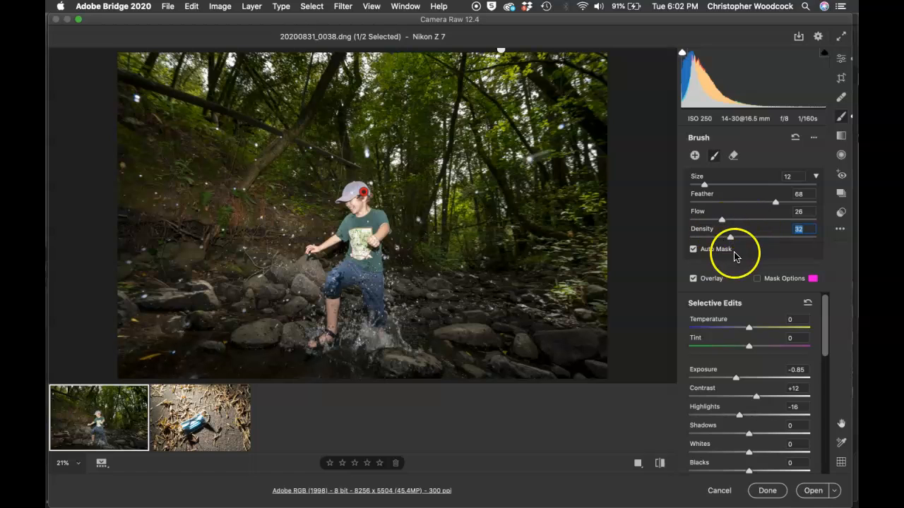
{"action": "left_click_drag", "start_coordinate": [721, 219], "coordinate": [722, 221]}
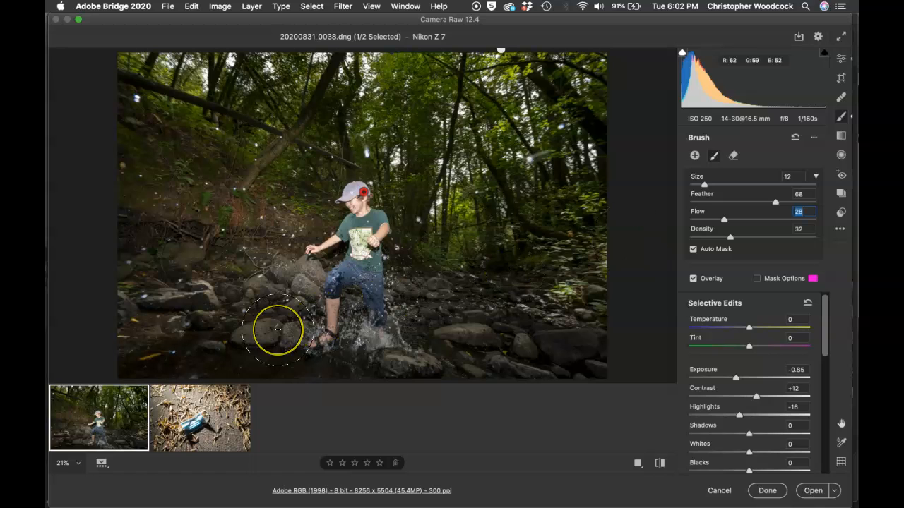
{"action": "key", "text": "super+Tab"}
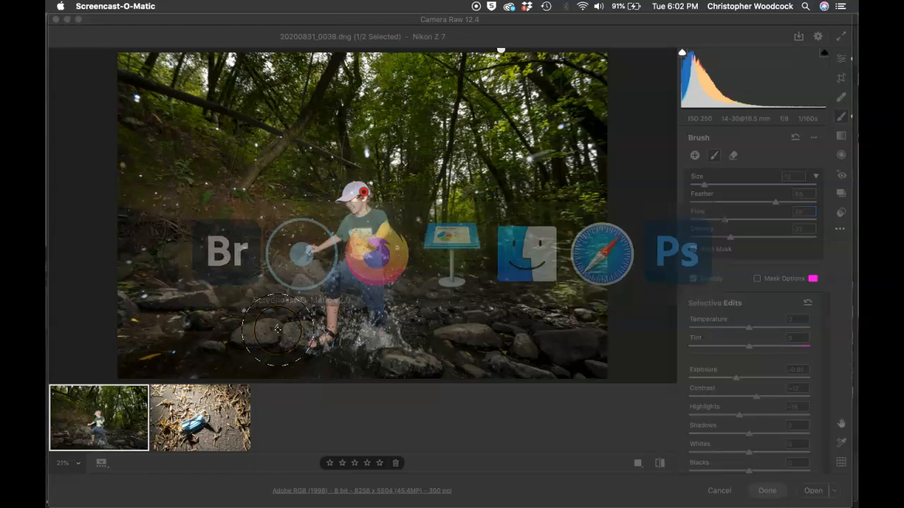